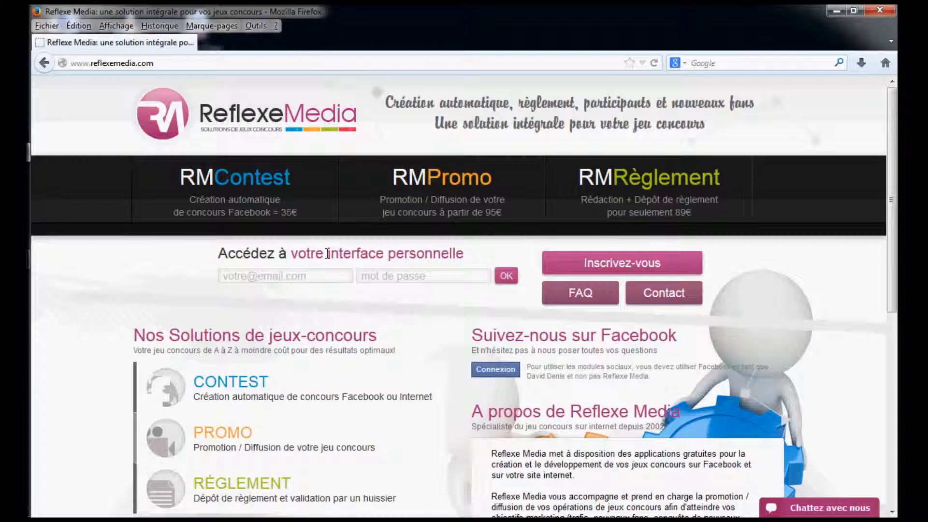
Log in to the personal interface with the saved account e-mail and password
{"action": "left_click", "coordinate": [300, 273]}
{"action": "type", "text": "d"}
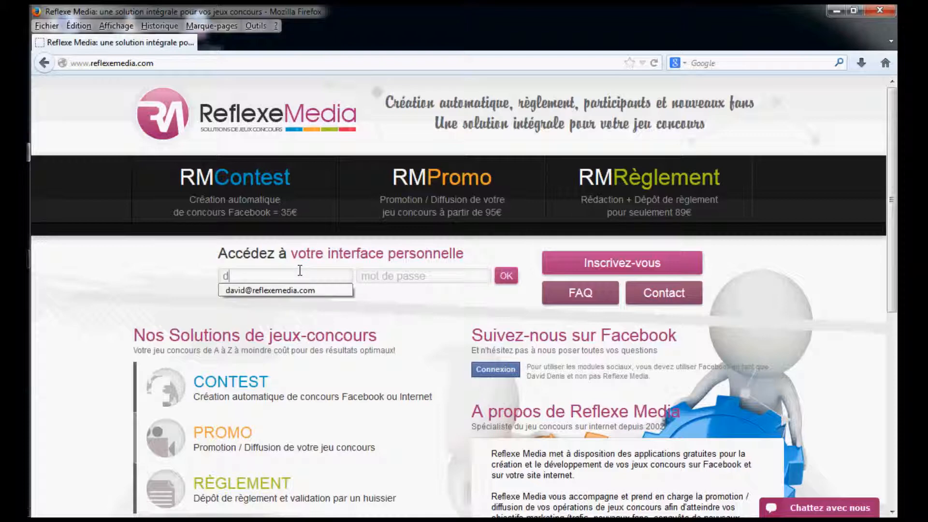
{"action": "left_click", "coordinate": [296, 290]}
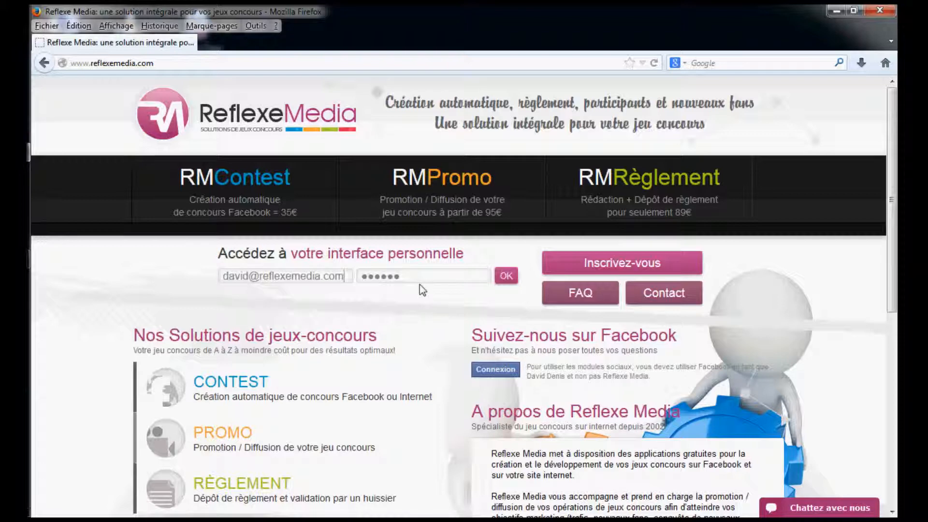
{"action": "left_click", "coordinate": [514, 279]}
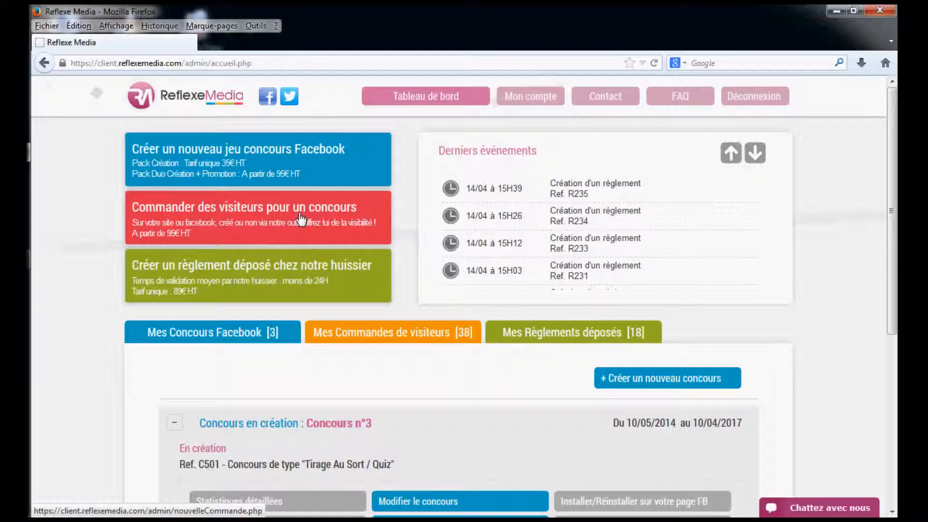
Create a new contest rules filing with the bailiff and set the contest type to Tirage au sort/Quiz
{"action": "left_click", "coordinate": [290, 278]}
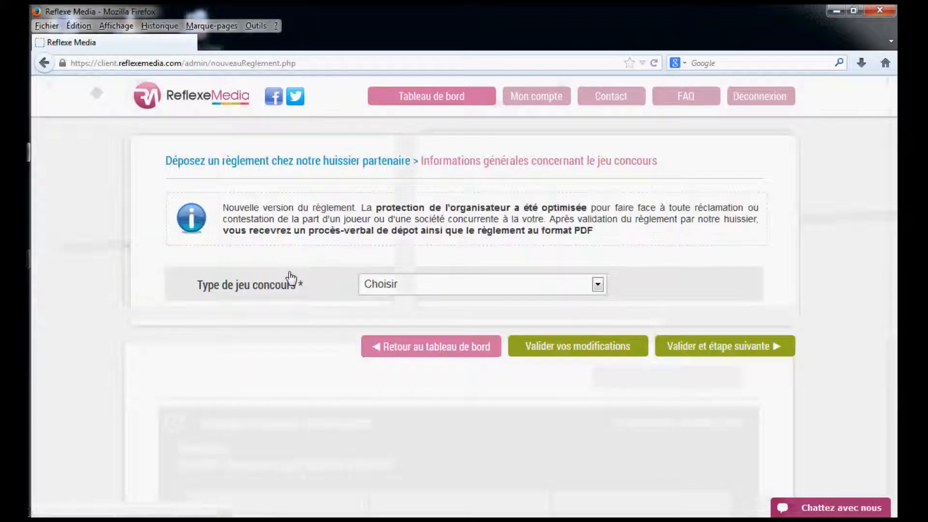
{"action": "left_click", "coordinate": [414, 287]}
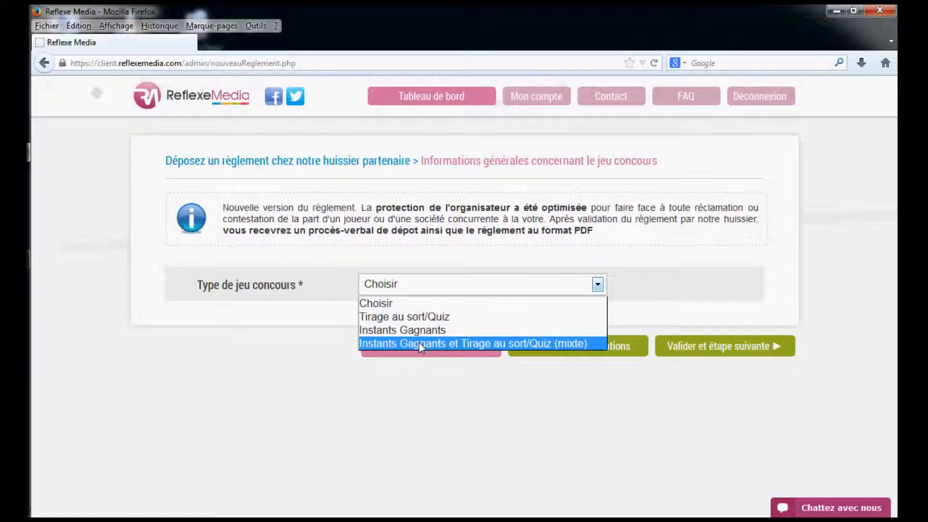
{"action": "left_click", "coordinate": [423, 317]}
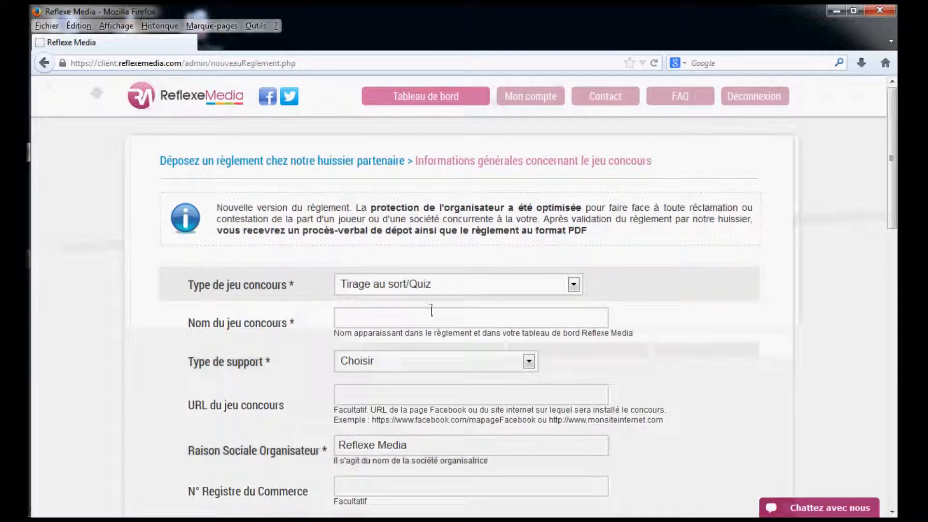
Name the contest "Jeu de l'été"
{"action": "scroll", "coordinate": [418, 241], "scroll_direction": "down", "scroll_amount": 3}
{"action": "left_click", "coordinate": [418, 241]}
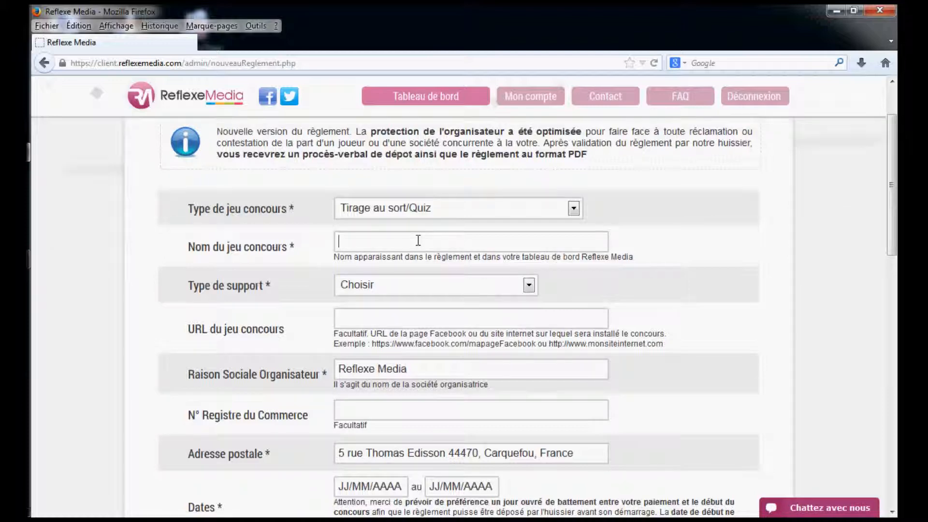
{"action": "type", "text": "Jeu de l'été"}
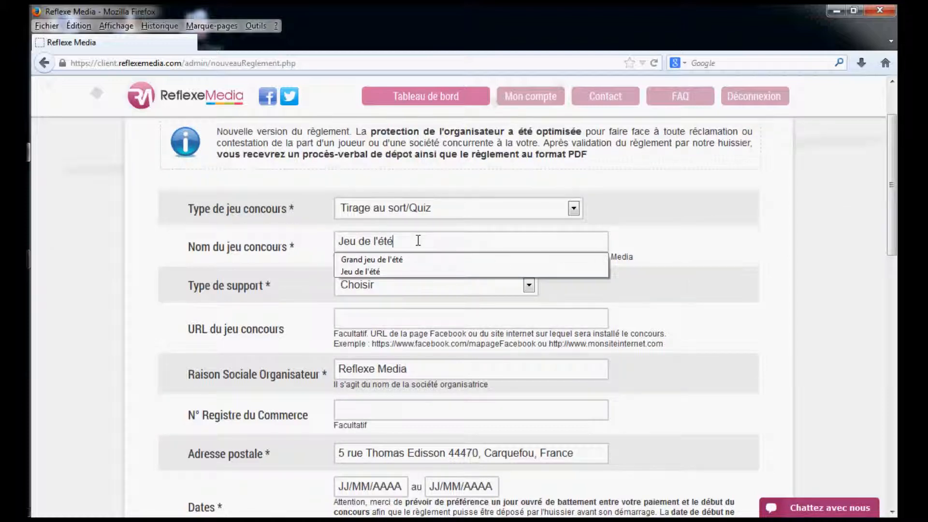
{"action": "key", "text": "Tab"}
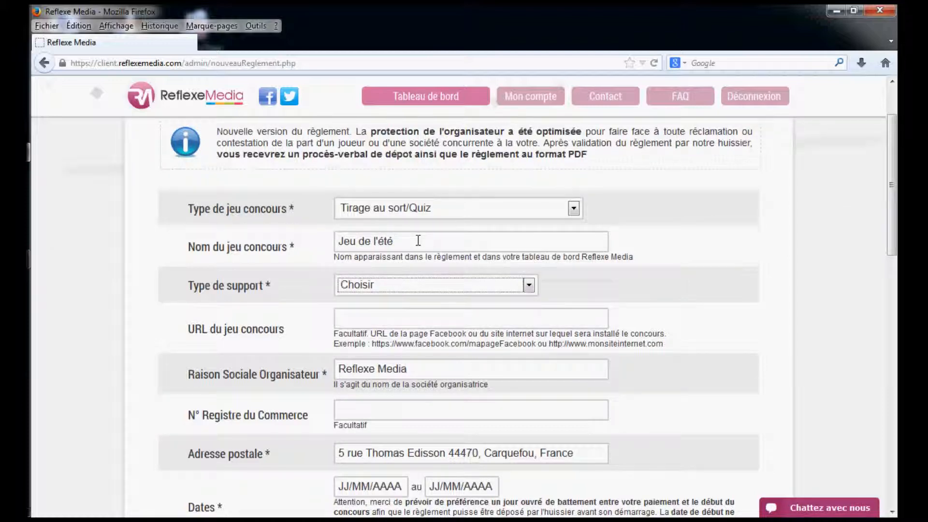
{"action": "left_click", "coordinate": [442, 289]}
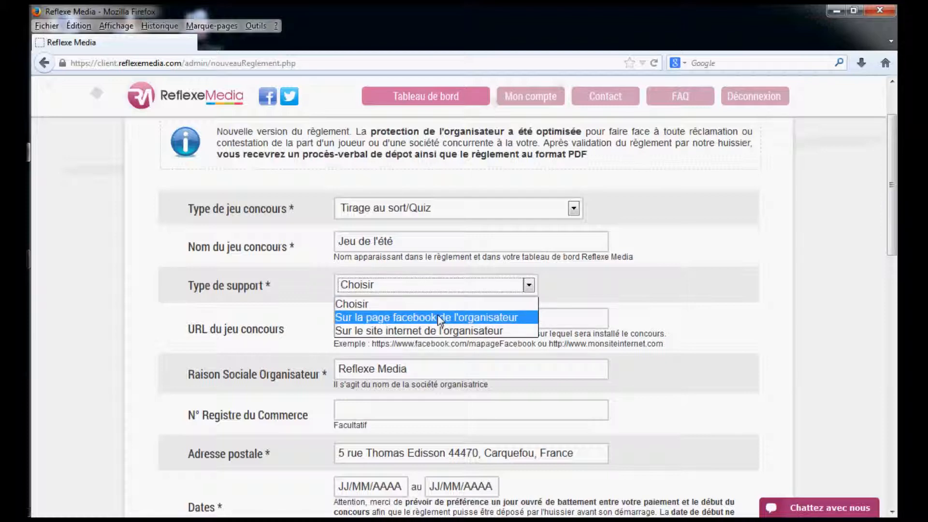
{"action": "left_click", "coordinate": [439, 318]}
{"action": "left_click", "coordinate": [440, 319]}
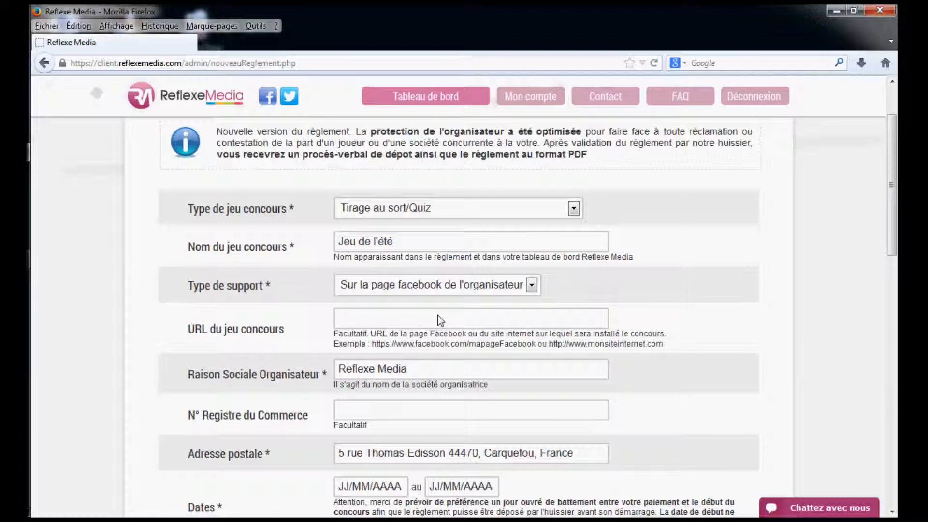
{"action": "left_click", "coordinate": [438, 315]}
{"action": "type", "text": "https://www.facebook.com/ReflexeMedia?ref=hl"}
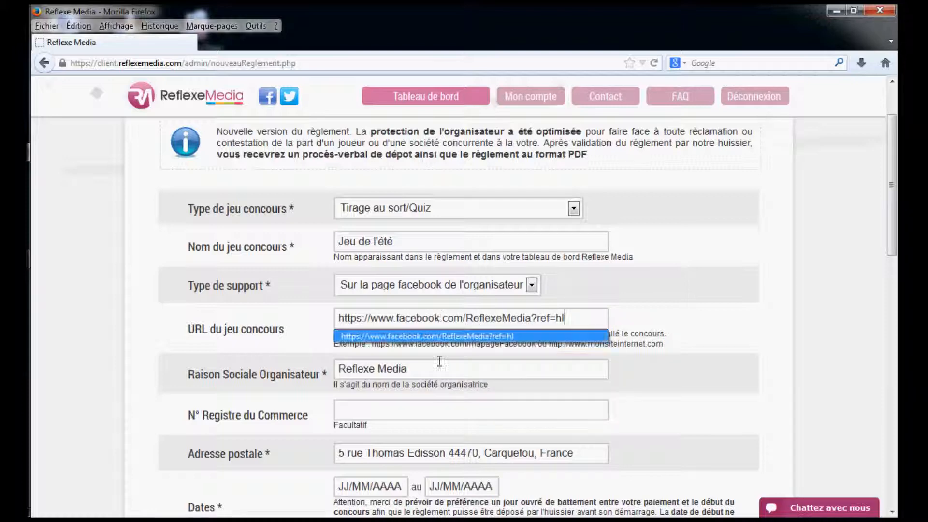
{"action": "left_click", "coordinate": [440, 367]}
Set the contest dates from 01/07/2014 to 31/08/2014
{"action": "scroll", "coordinate": [439, 370], "scroll_direction": "down", "scroll_amount": 3}
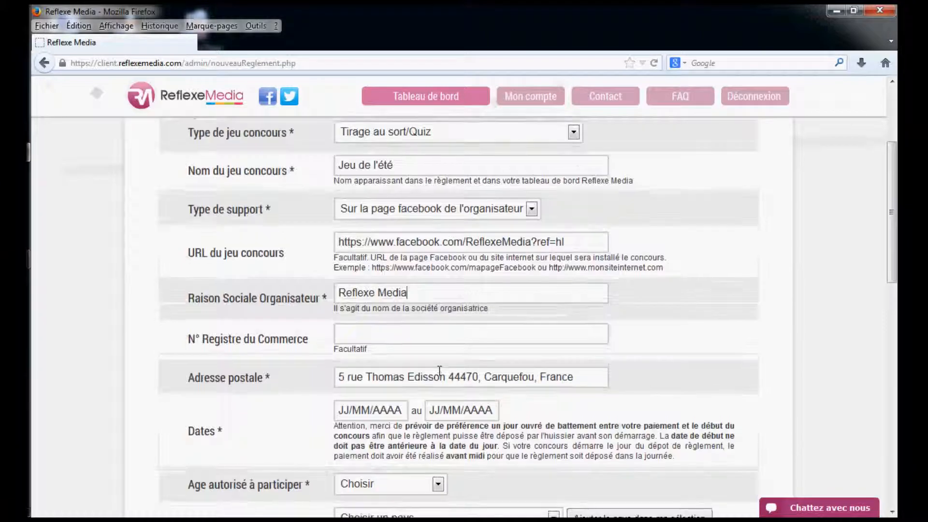
{"action": "scroll", "coordinate": [439, 370], "scroll_direction": "down", "scroll_amount": 3}
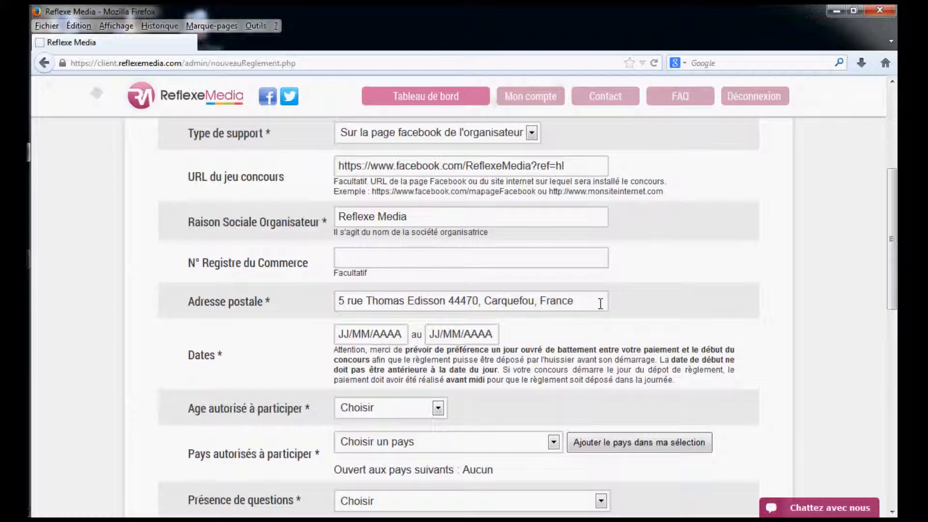
{"action": "scroll", "coordinate": [600, 304], "scroll_direction": "down", "scroll_amount": 3}
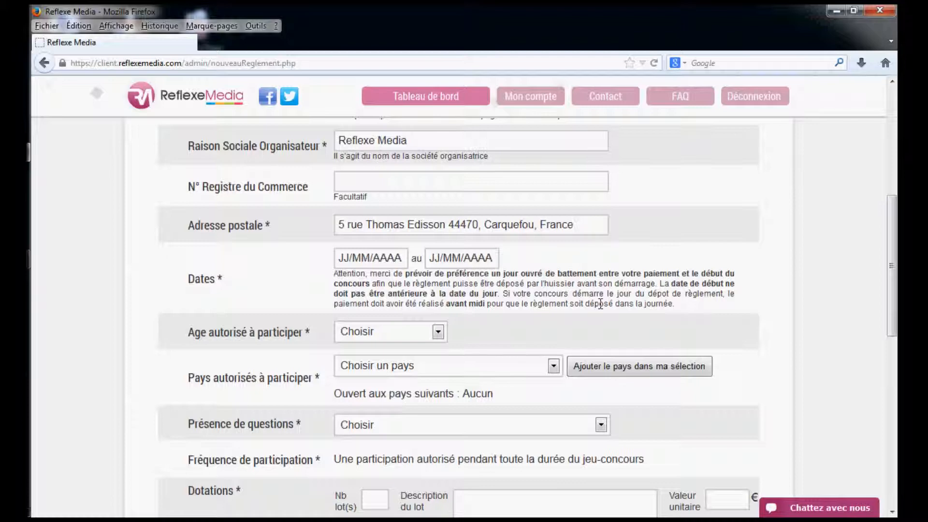
{"action": "left_click", "coordinate": [391, 260]}
{"action": "type", "text": "01/07/201"}
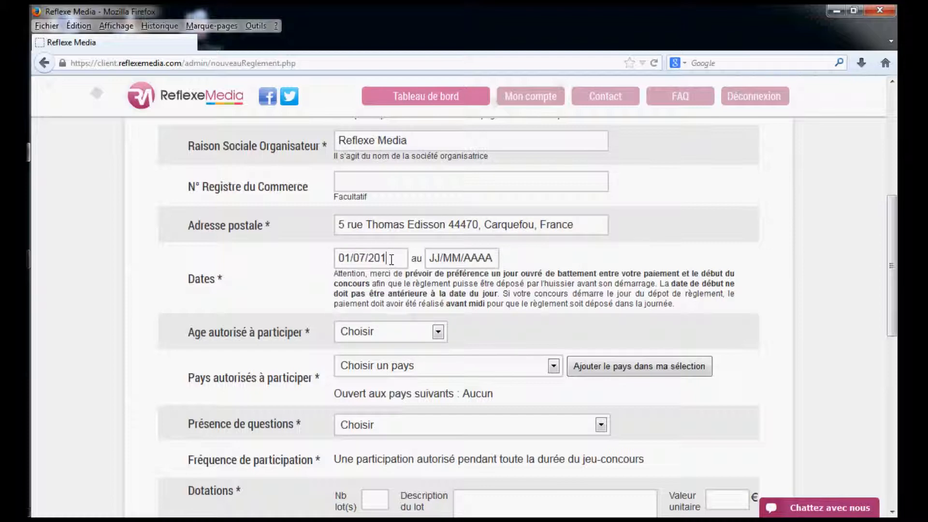
{"action": "type", "text": "4"}
{"action": "key", "text": "Tab"}
{"action": "type", "text": "31/08/2014"}
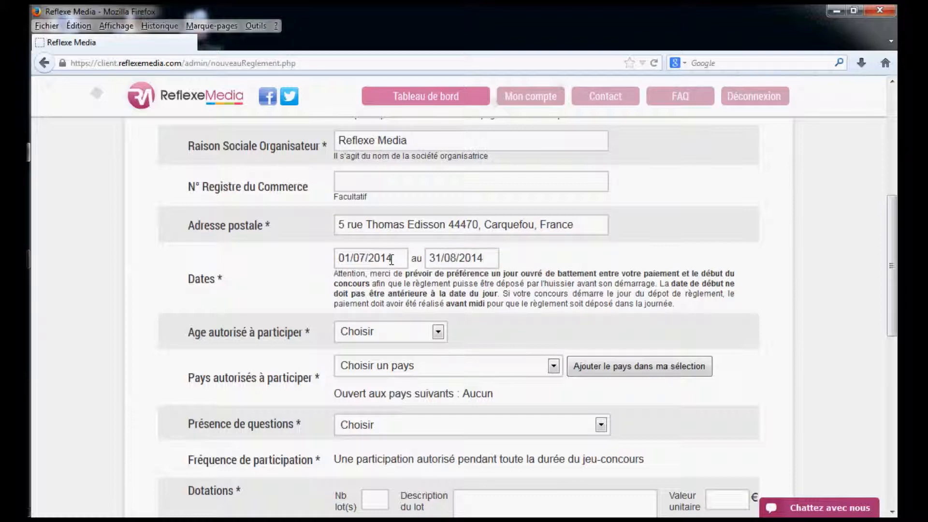
Set the age allowed to participate to "majeure"
{"action": "scroll", "coordinate": [448, 260], "scroll_direction": "down", "scroll_amount": 3}
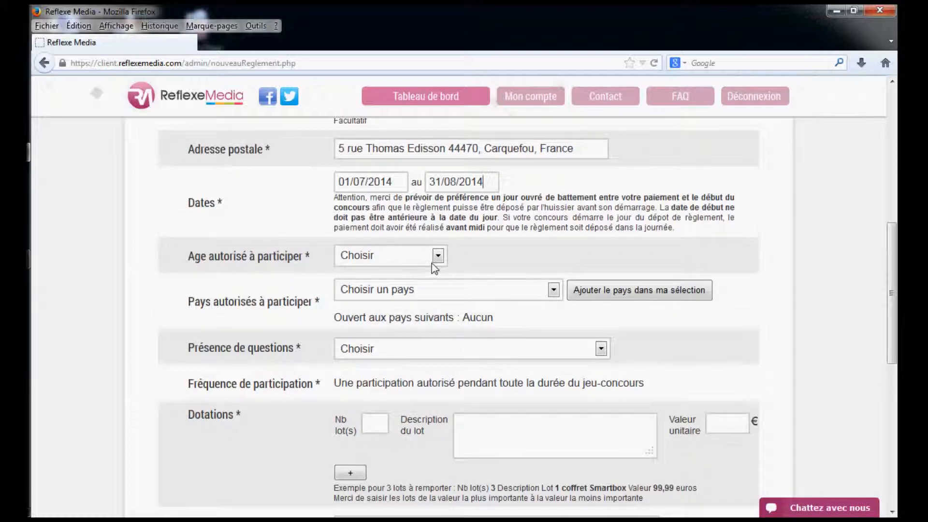
{"action": "left_click", "coordinate": [432, 261]}
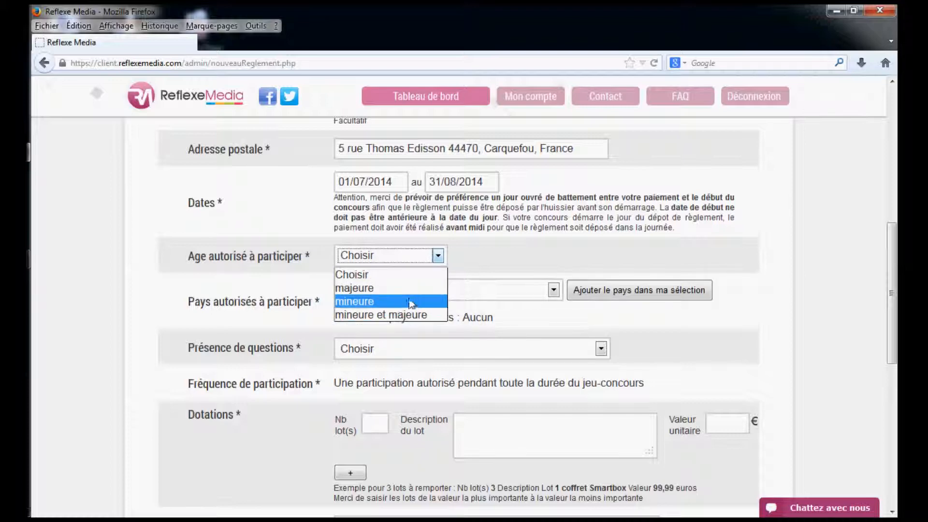
{"action": "left_click", "coordinate": [412, 292]}
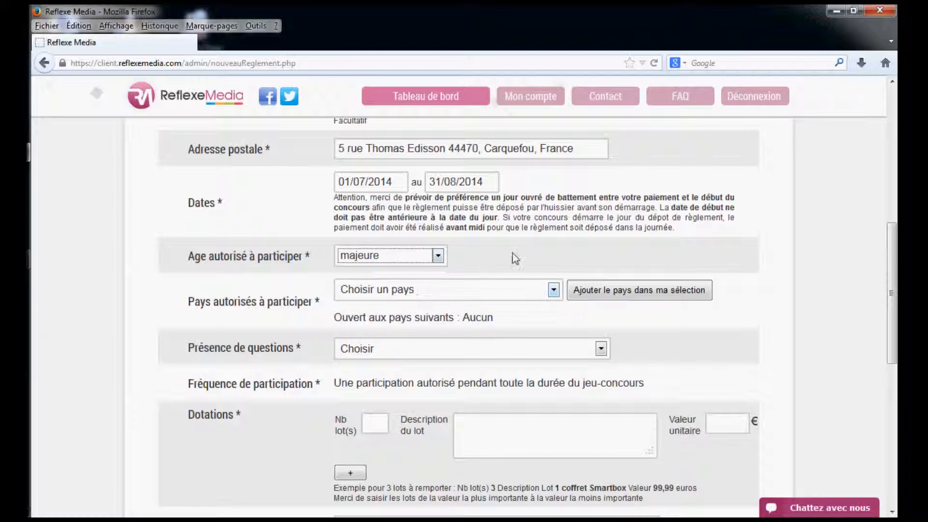
Add France, Belgique and Suisse to the countries allowed to participate
{"action": "scroll", "coordinate": [514, 249], "scroll_direction": "down", "scroll_amount": 1}
{"action": "scroll", "coordinate": [514, 248], "scroll_direction": "down", "scroll_amount": 3}
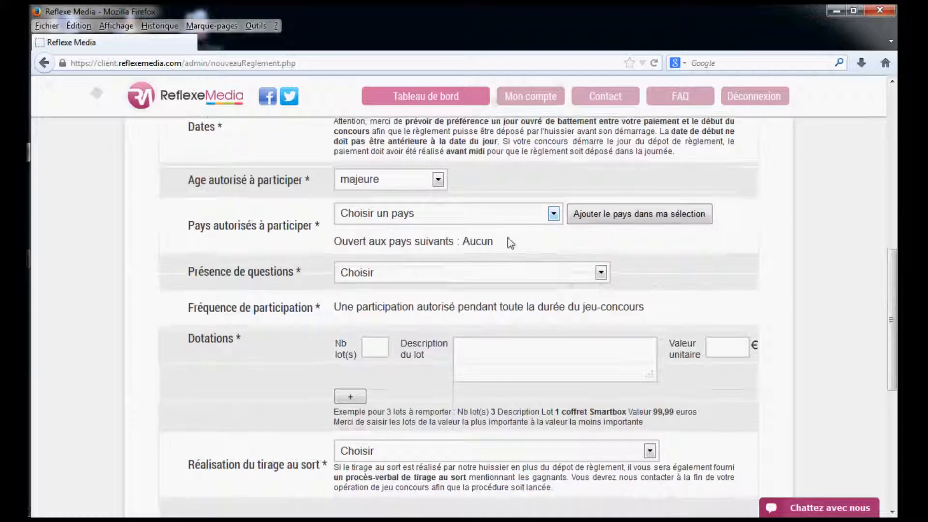
{"action": "left_click", "coordinate": [494, 213]}
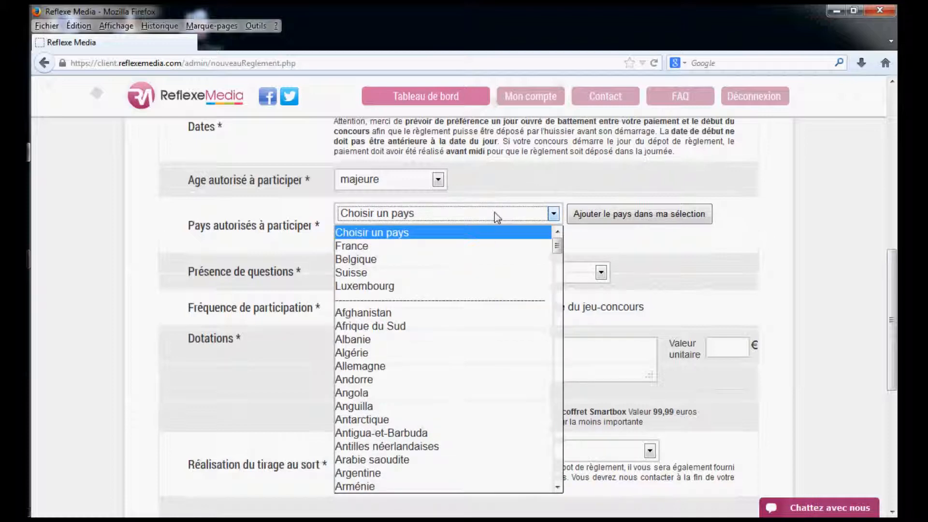
{"action": "left_click", "coordinate": [472, 245]}
{"action": "left_click", "coordinate": [621, 214]}
{"action": "left_click", "coordinate": [466, 217]}
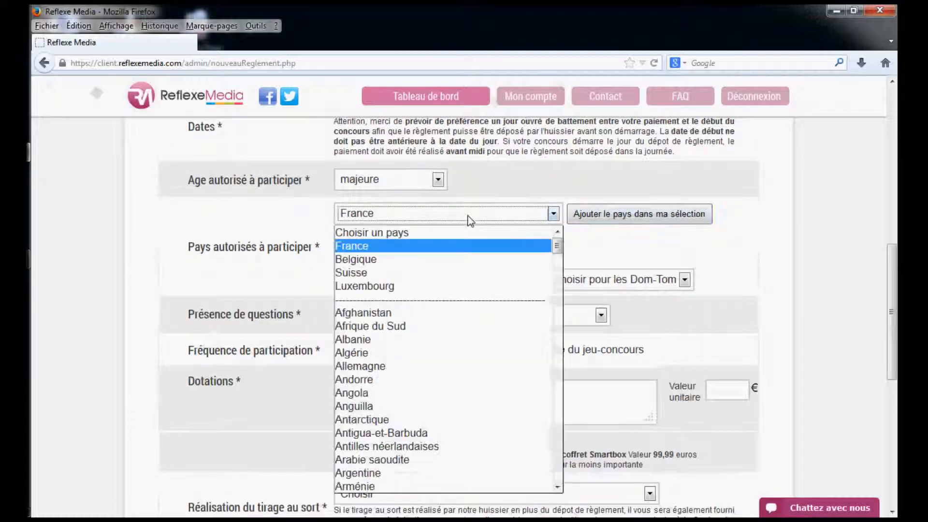
{"action": "left_click", "coordinate": [443, 260]}
{"action": "left_click", "coordinate": [591, 225]}
{"action": "left_click", "coordinate": [488, 213]}
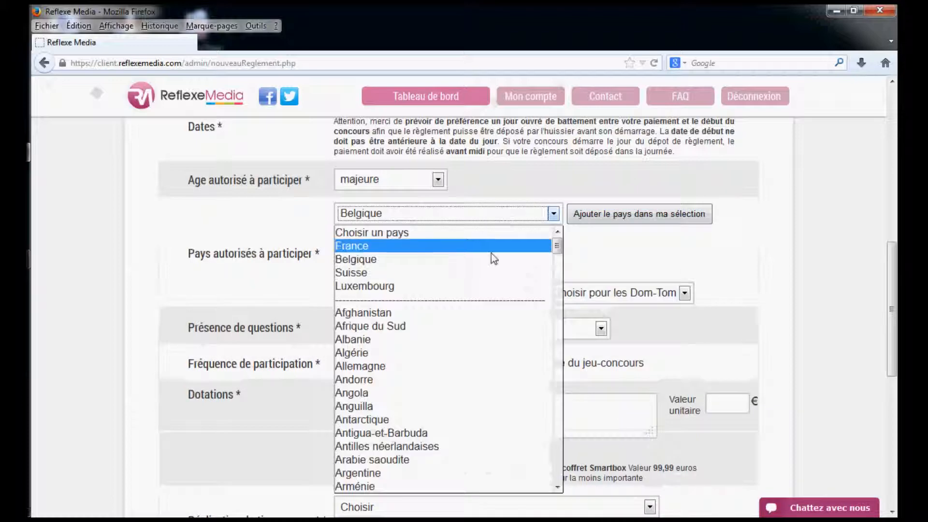
{"action": "left_click", "coordinate": [483, 272]}
{"action": "left_click", "coordinate": [628, 215]}
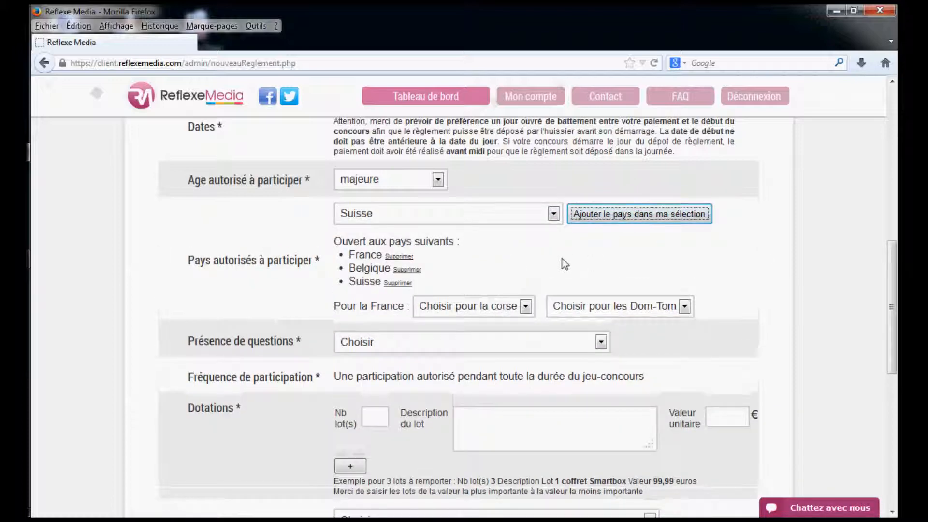
Set the options for France to "Corse inclue" and "Dom-Tom inclus"
{"action": "scroll", "coordinate": [563, 255], "scroll_direction": "down", "scroll_amount": 2}
{"action": "scroll", "coordinate": [562, 255], "scroll_direction": "down", "scroll_amount": 1}
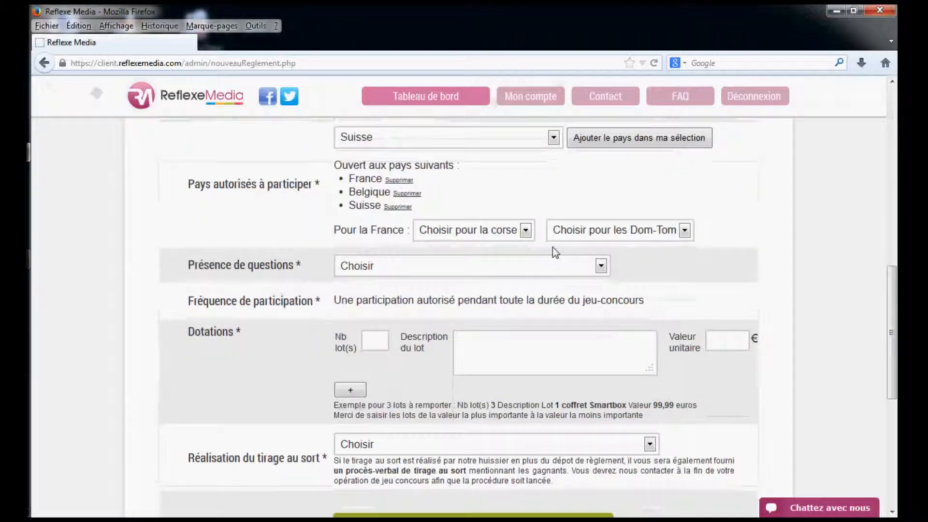
{"action": "left_click", "coordinate": [508, 234]}
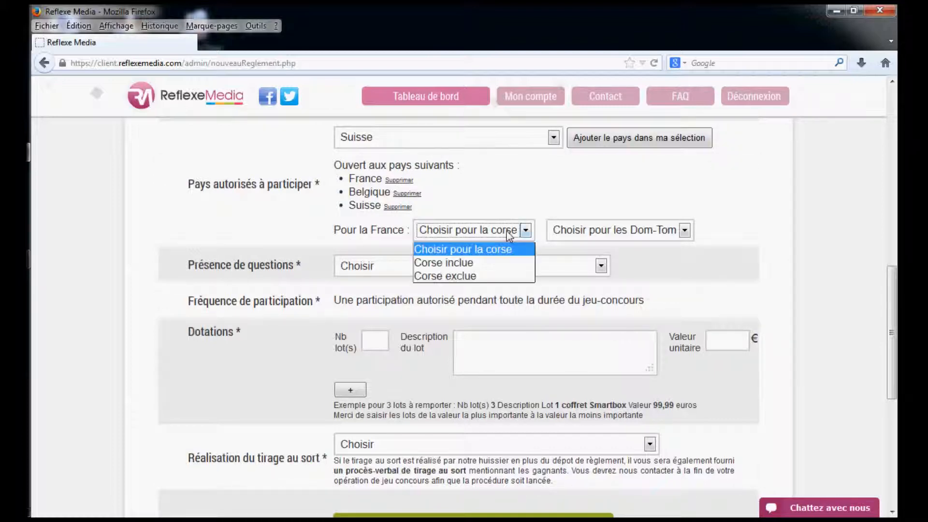
{"action": "left_click", "coordinate": [491, 265]}
{"action": "left_click", "coordinate": [590, 231]}
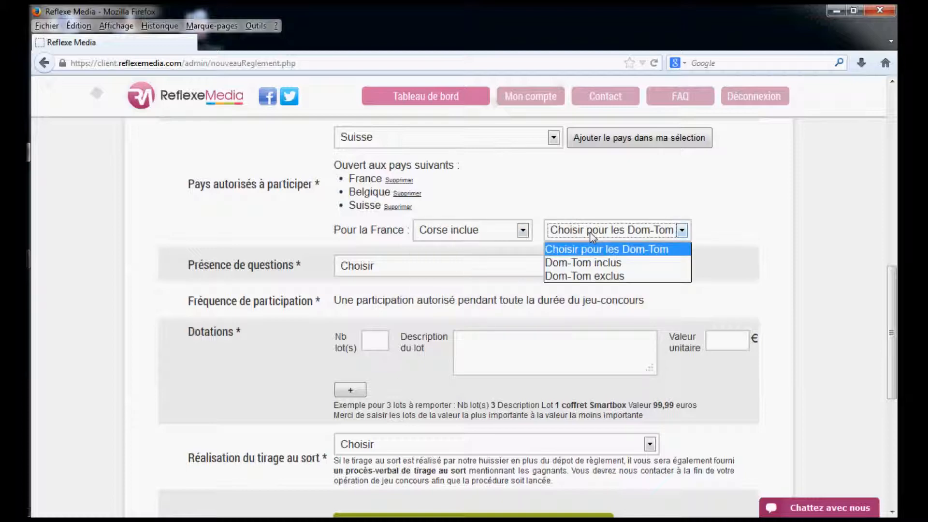
{"action": "left_click", "coordinate": [590, 263]}
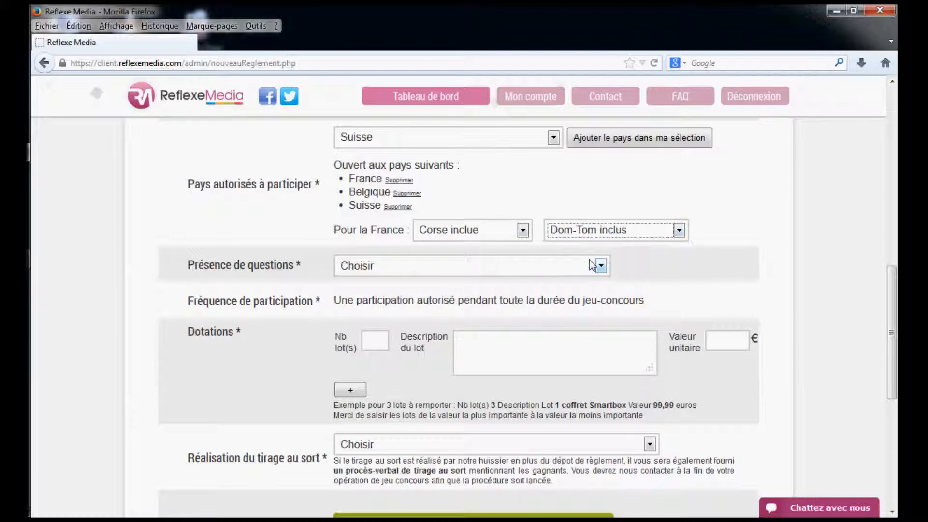
{"action": "left_click", "coordinate": [653, 257]}
Specify that the contest has one or more questions and that the draw is among participants who answered correctly
{"action": "scroll", "coordinate": [655, 256], "scroll_direction": "down", "scroll_amount": 3}
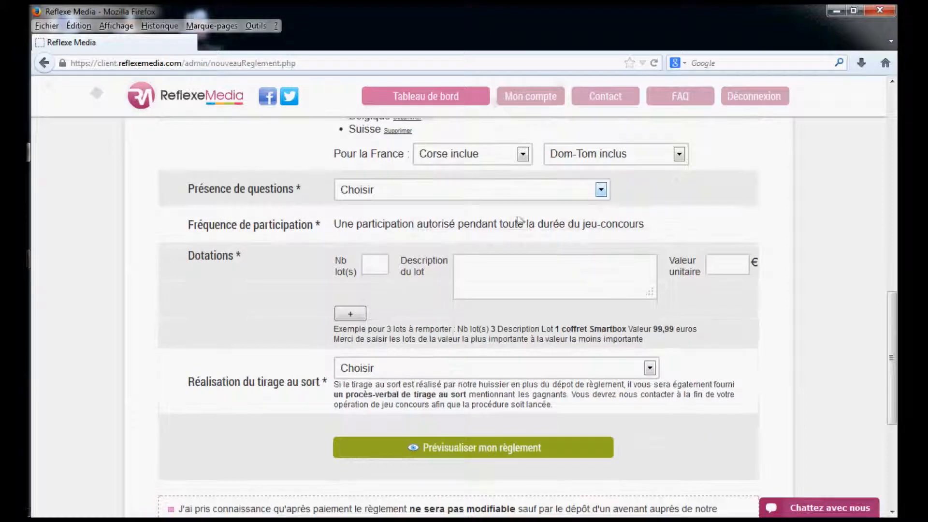
{"action": "left_click", "coordinate": [512, 193]}
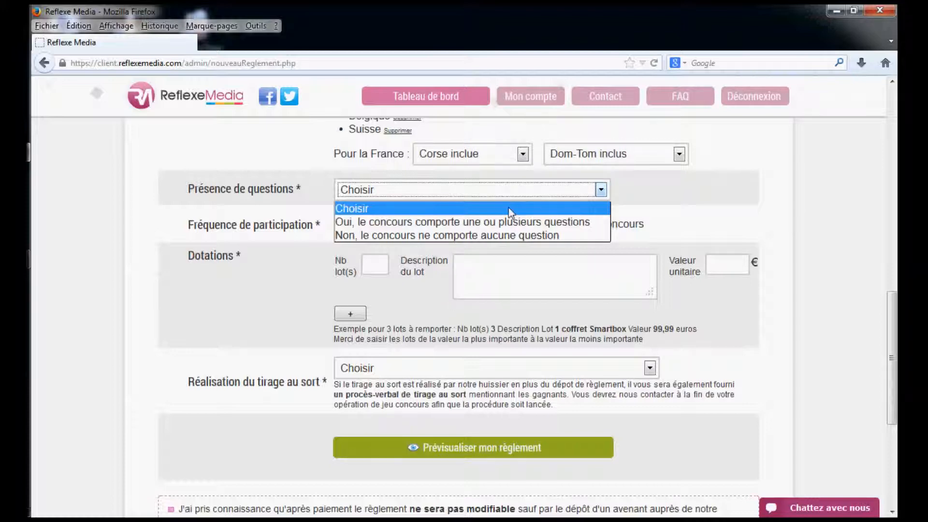
{"action": "left_click", "coordinate": [500, 221]}
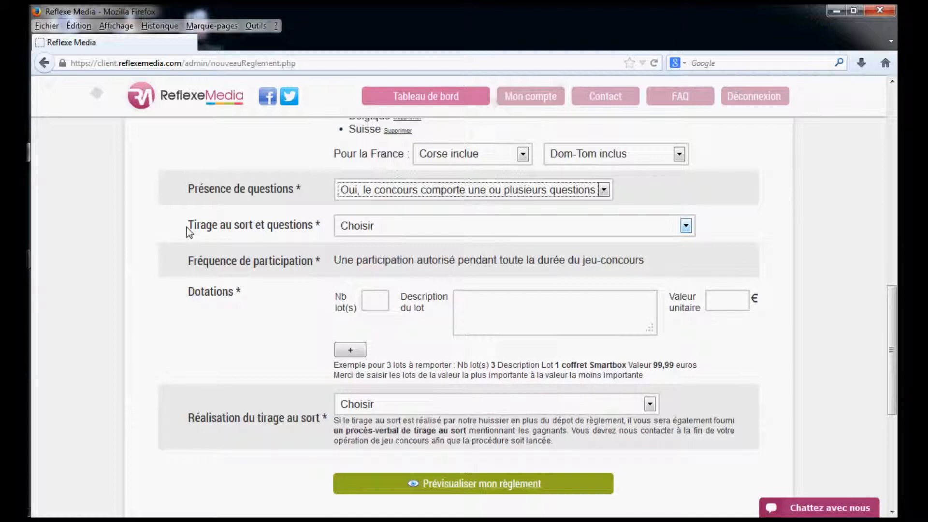
{"action": "left_click", "coordinate": [375, 225]}
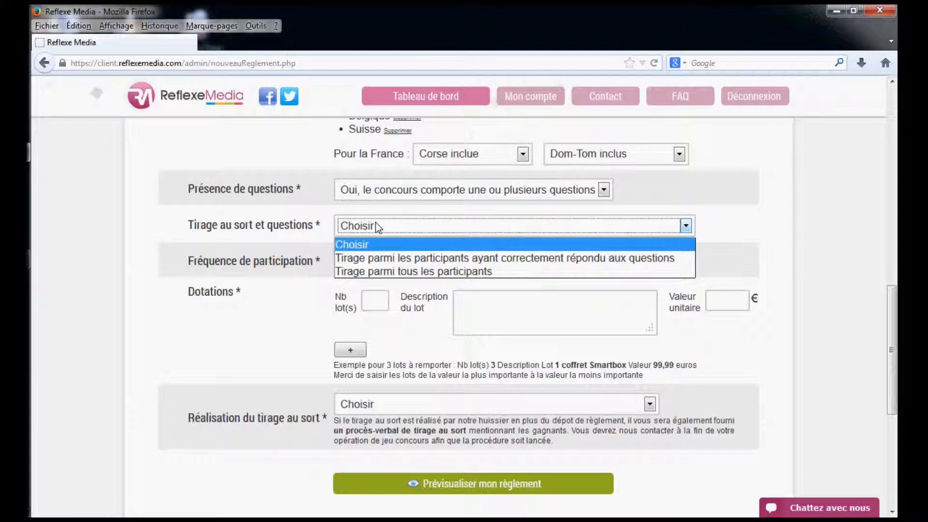
{"action": "left_click", "coordinate": [402, 256]}
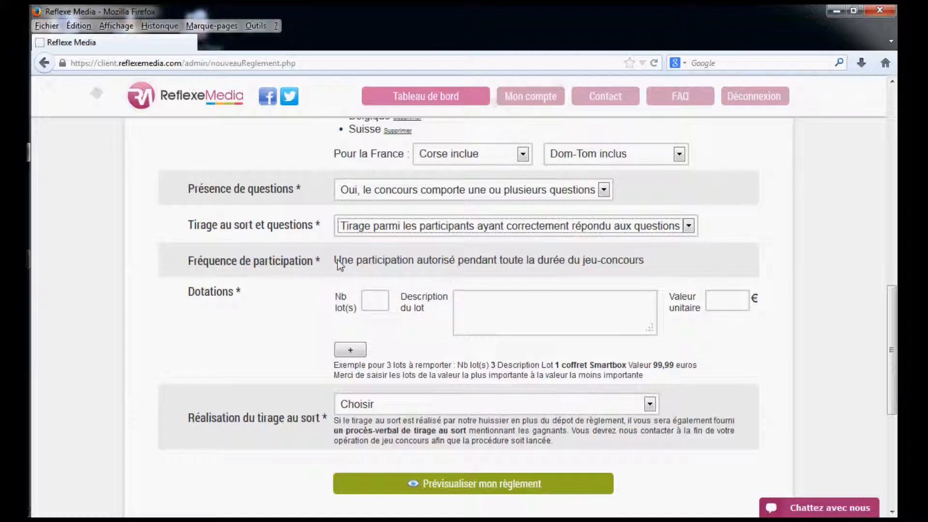
{"action": "left_click_drag", "start_coordinate": [336, 260], "coordinate": [645, 265]}
{"action": "left_click", "coordinate": [674, 260]}
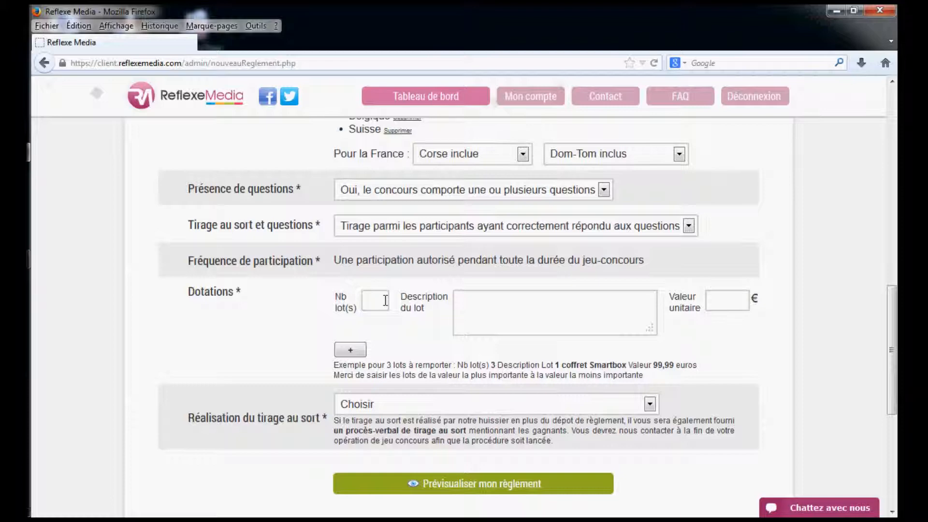
Enter the first prize as 3 lots of "tablette iPad" with a unit value of 399 €
{"action": "type", "text": "3"}
{"action": "type", "text": "tablette"}
{"action": "type", "text": " iPad"}
{"action": "key", "text": "Tab"}
{"action": "type", "text": "399"}
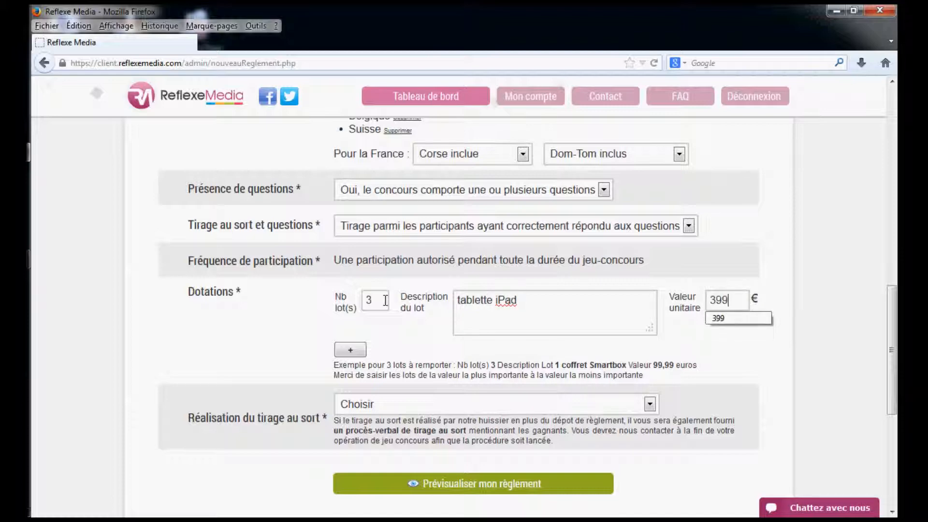
Add a second prize of 2 lots described as "album CD" with a unit value of 10 €
{"action": "left_click", "coordinate": [350, 347]}
{"action": "left_click", "coordinate": [389, 358]}
{"action": "type", "text": "2"}
{"action": "key", "text": "Tab"}
{"action": "type", "text": "albu"}
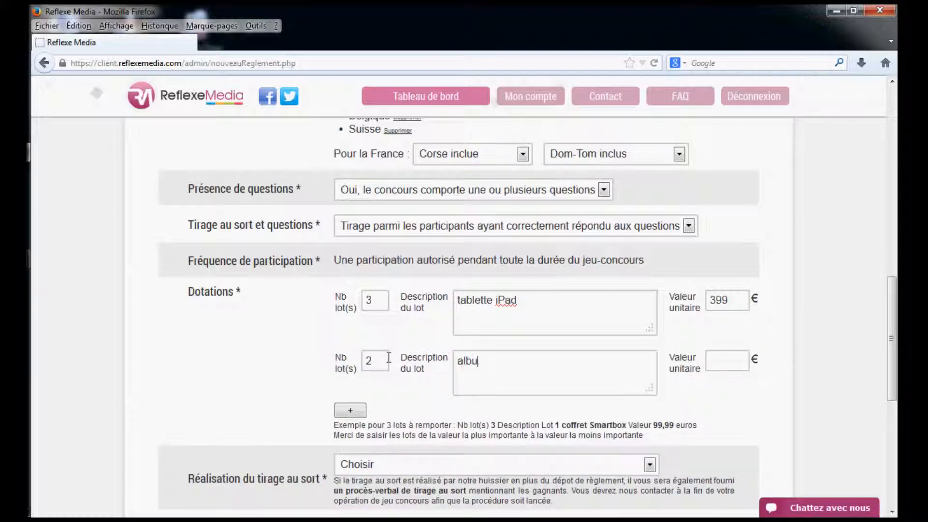
{"action": "type", "text": "m CD"}
{"action": "key", "text": "Tab"}
{"action": "type", "text": "10"}
Specify that the prize draw is "réalisé par mon intermédiaire ou un autre huissier"
{"action": "scroll", "coordinate": [416, 396], "scroll_direction": "down", "scroll_amount": 5}
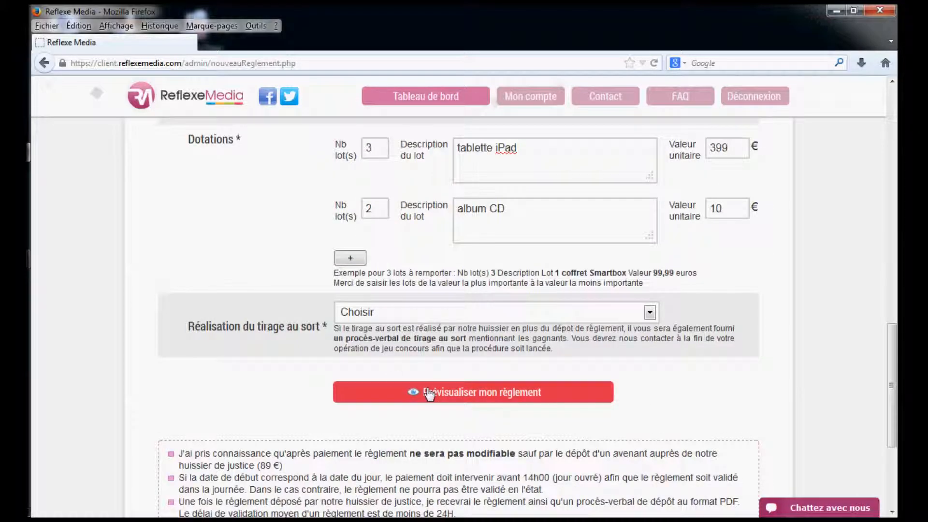
{"action": "left_click", "coordinate": [364, 315]}
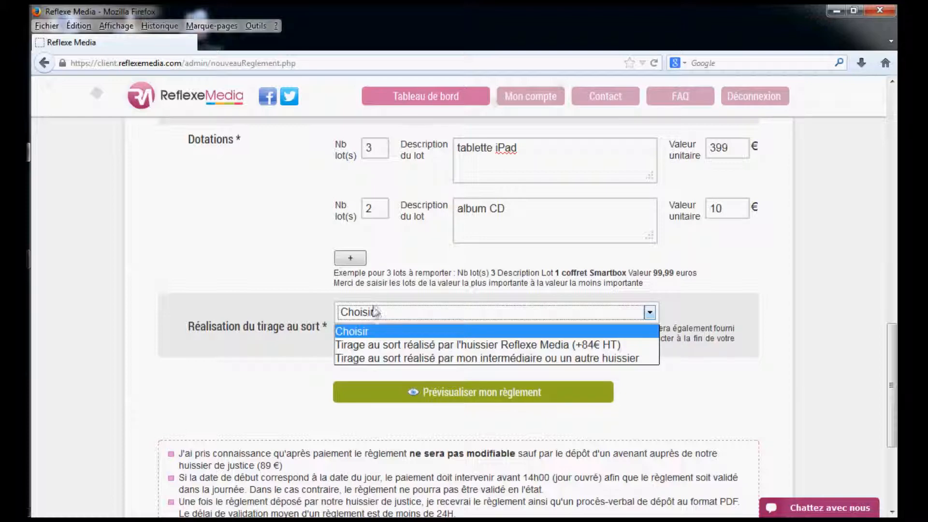
{"action": "left_click", "coordinate": [431, 359]}
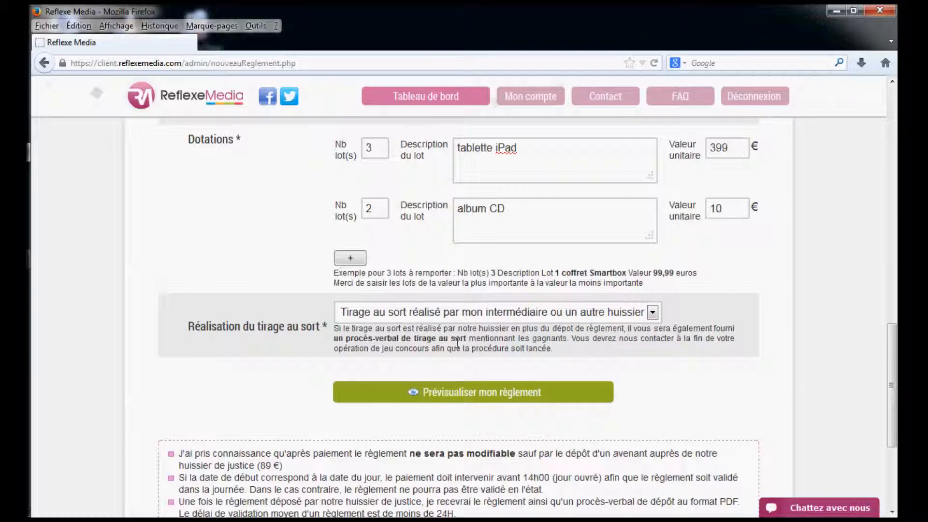
Preview the generated rules, check the participation conditions and prize descriptions, and close the preview
{"action": "left_click", "coordinate": [496, 392]}
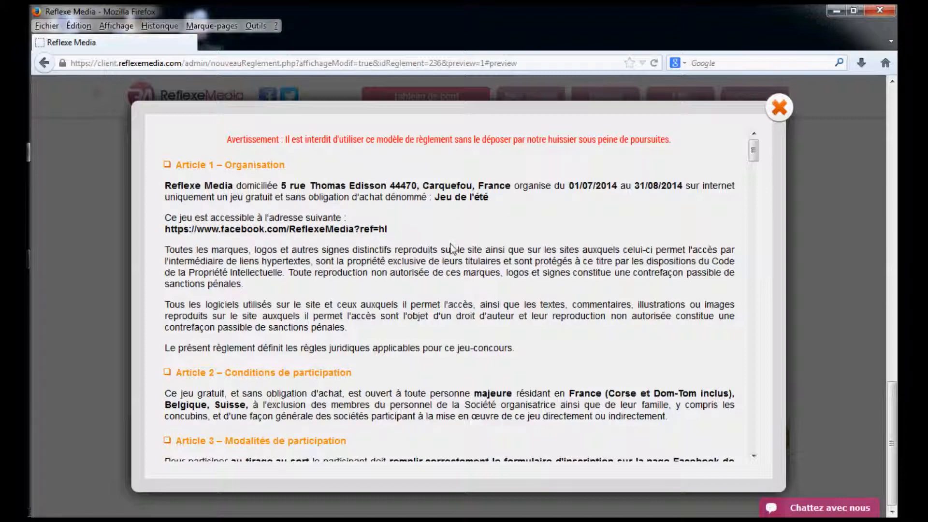
{"action": "scroll", "coordinate": [454, 249], "scroll_direction": "down", "scroll_amount": 5}
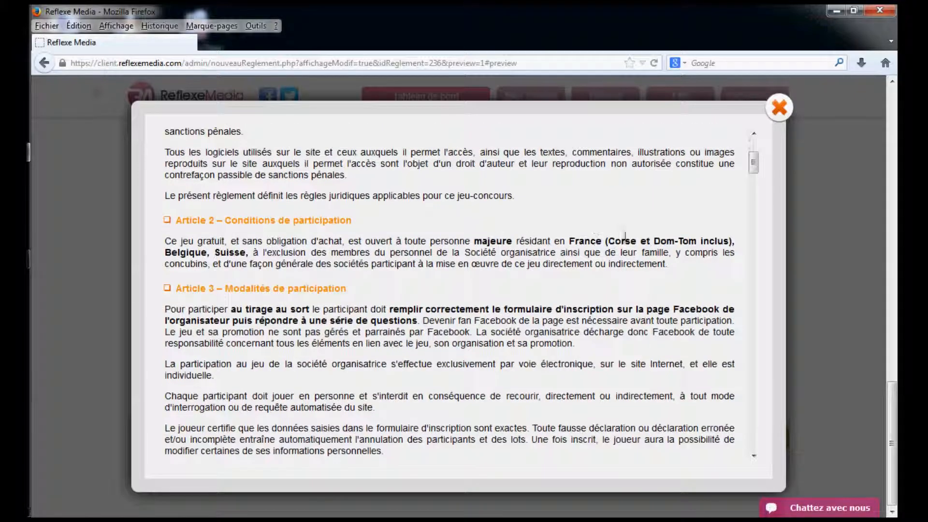
{"action": "scroll", "coordinate": [486, 289], "scroll_direction": "down", "scroll_amount": 1}
{"action": "scroll", "coordinate": [487, 289], "scroll_direction": "down", "scroll_amount": 5}
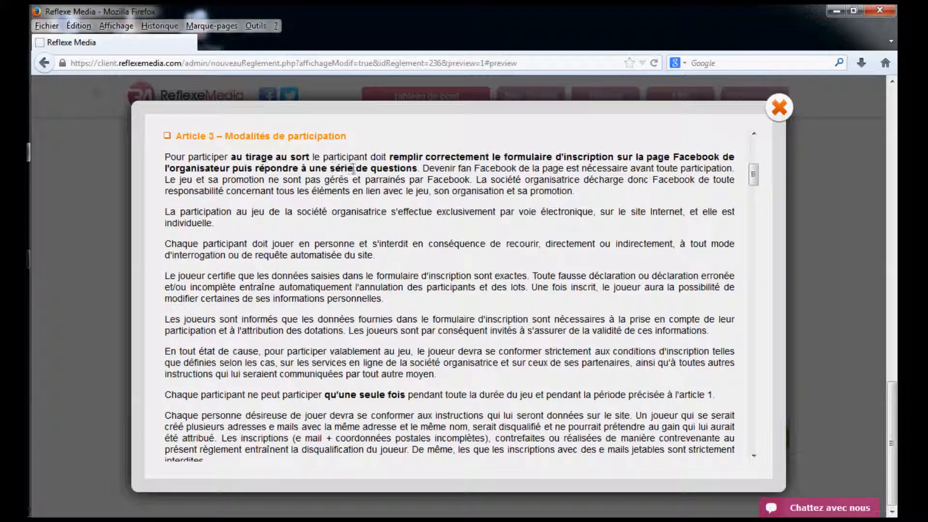
{"action": "scroll", "coordinate": [533, 300], "scroll_direction": "down", "scroll_amount": 4}
{"action": "scroll", "coordinate": [530, 302], "scroll_direction": "down", "scroll_amount": 14}
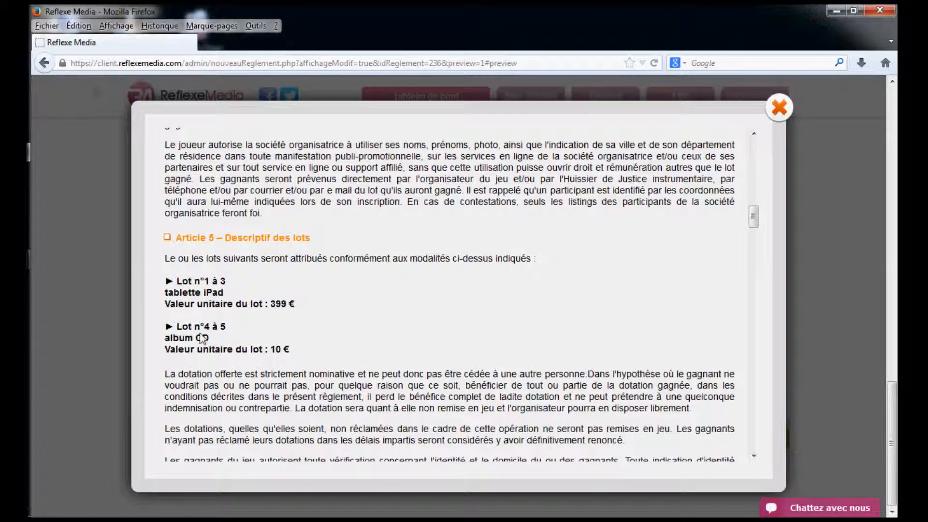
{"action": "left_click", "coordinate": [780, 107]}
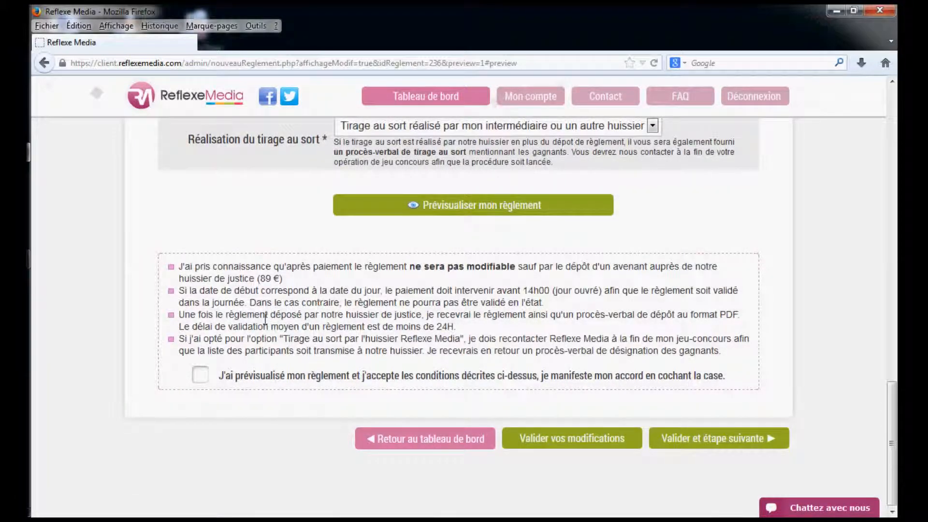
Accept the filing conditions for the previewed rules and validate the form to continue to the following stage
{"action": "left_click", "coordinate": [202, 375]}
{"action": "left_click", "coordinate": [688, 439]}
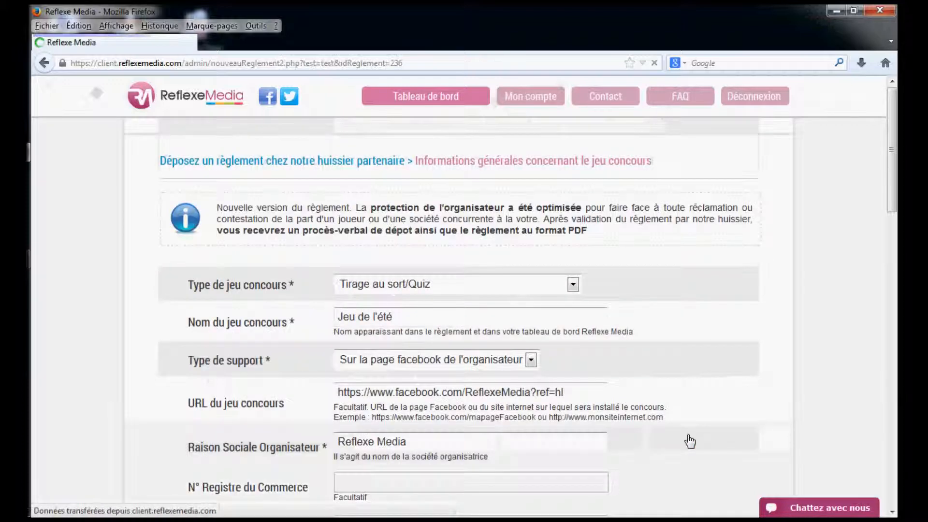